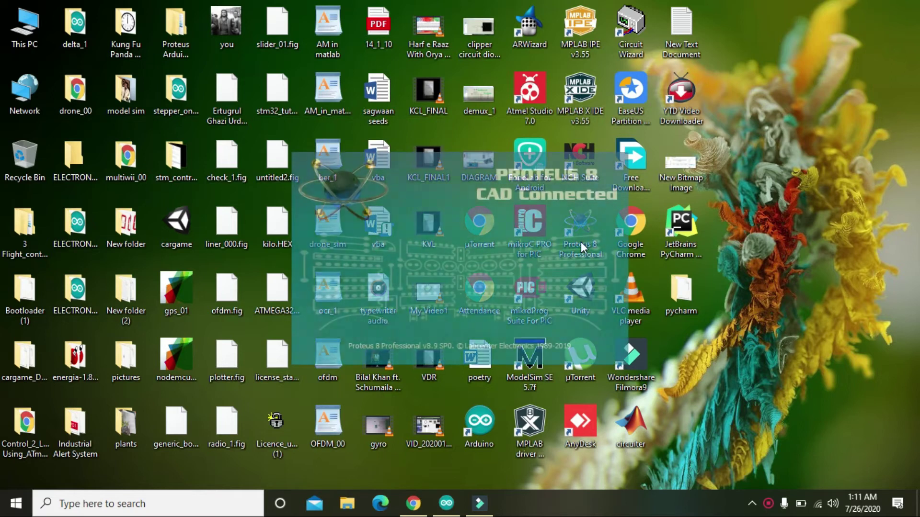
# Step: Recover the autosaved voltage divider project when Proteus 8 Professional relaunches
pyautogui.click(452, 270)
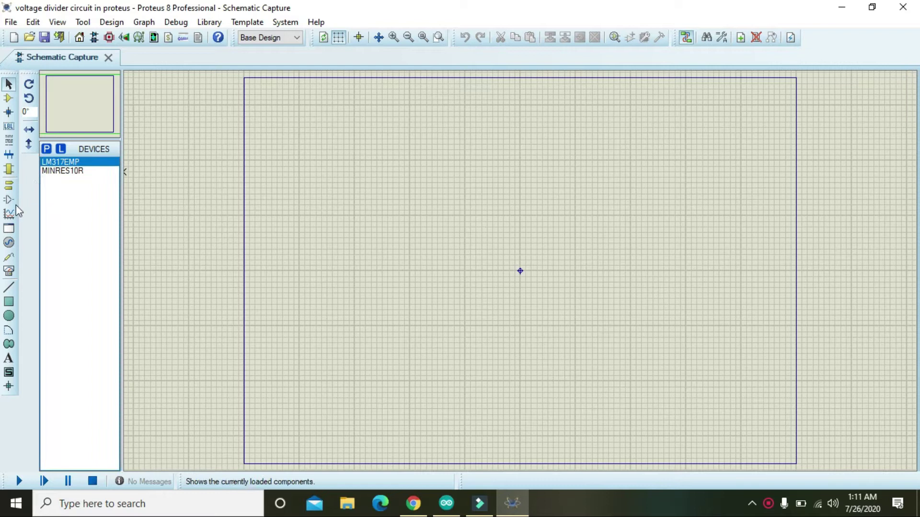
# Step: Place a DC generator at the top-left of the sheet and nudge it slightly lower
pyautogui.click(8, 243)
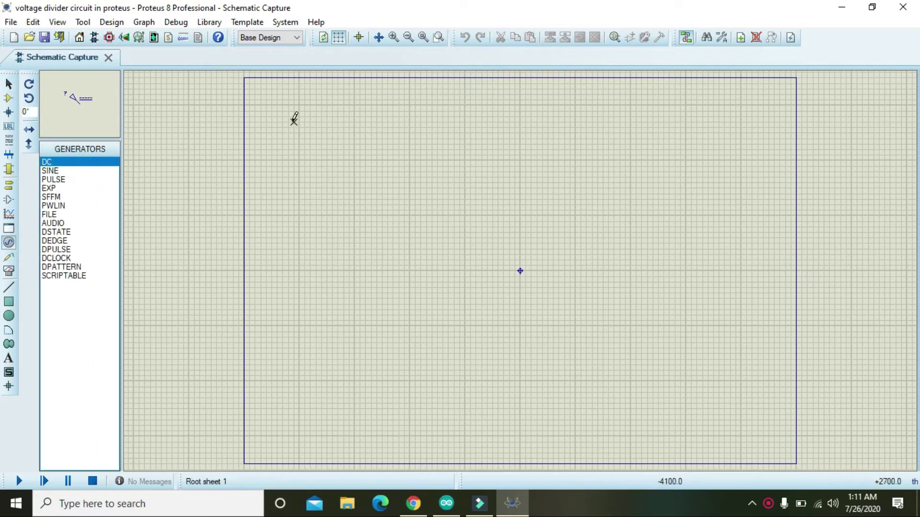
pyautogui.click(386, 135)
pyautogui.click(441, 165)
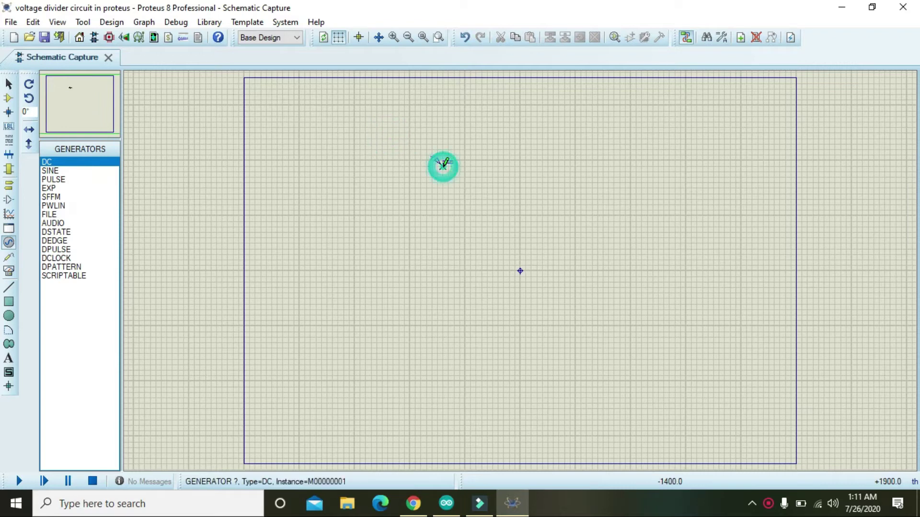
pyautogui.click(393, 37)
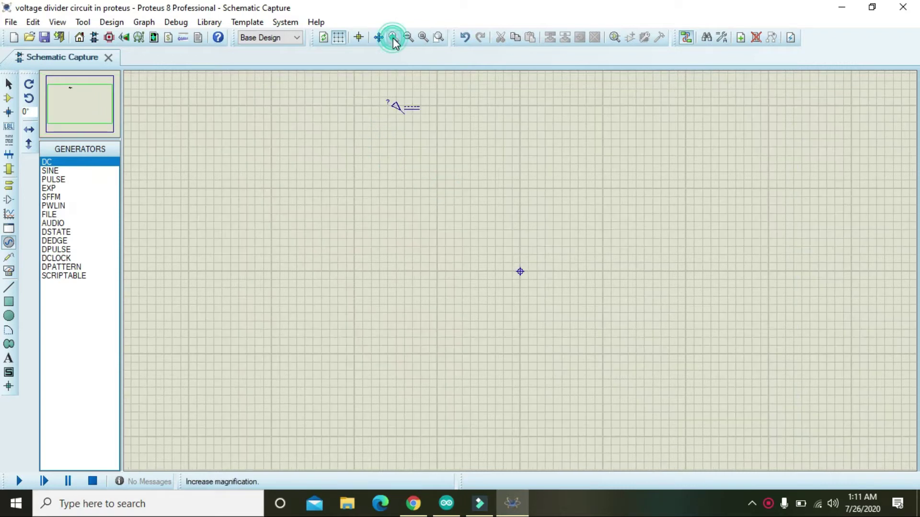
pyautogui.click(398, 104)
pyautogui.moveTo(396, 104); pyautogui.dragTo(387, 139)
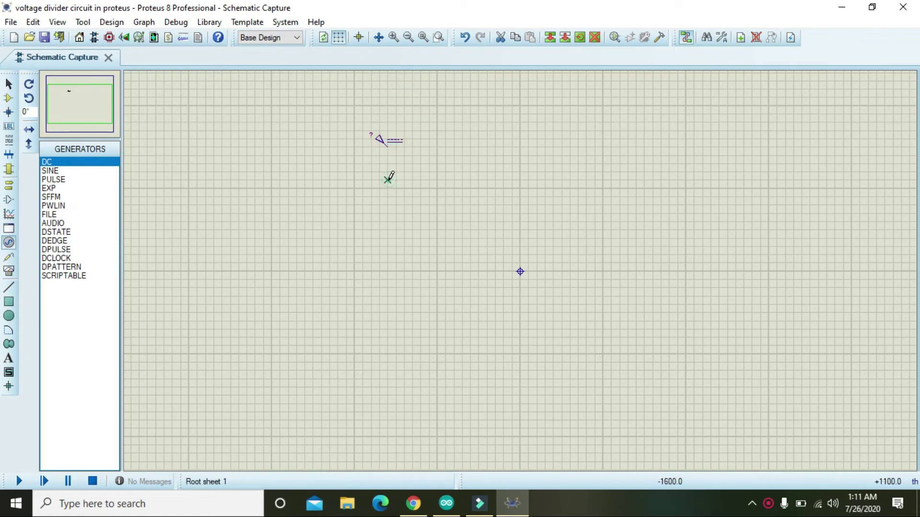
# Step: Change the DC generator's Voltage (Volts) value to 10 and confirm
pyautogui.doubleClick(387, 142)
pyautogui.click(541, 103)
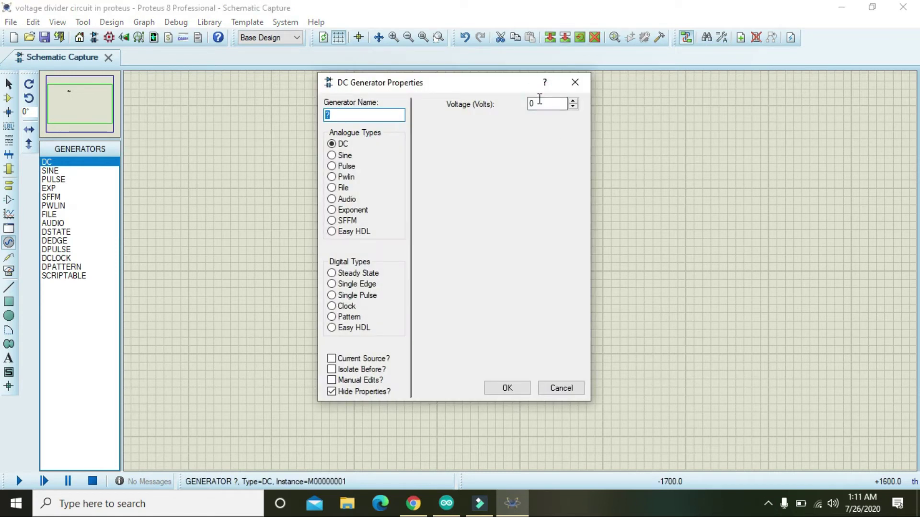
pyautogui.doubleClick(531, 103)
pyautogui.write('10')
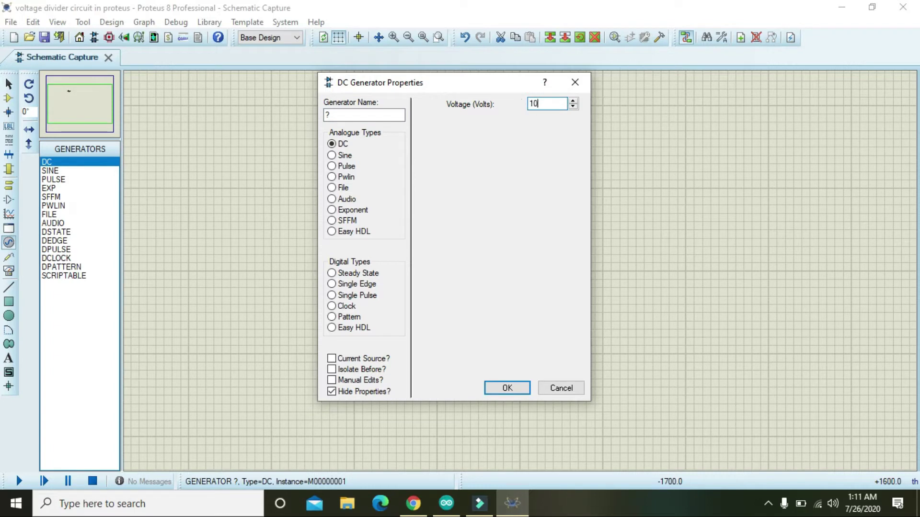
pyautogui.click(507, 388)
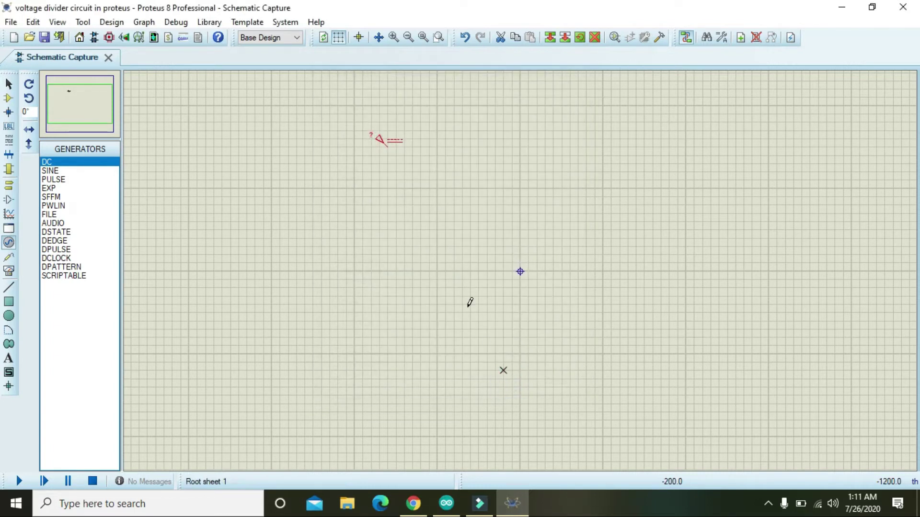
pyautogui.click(463, 280)
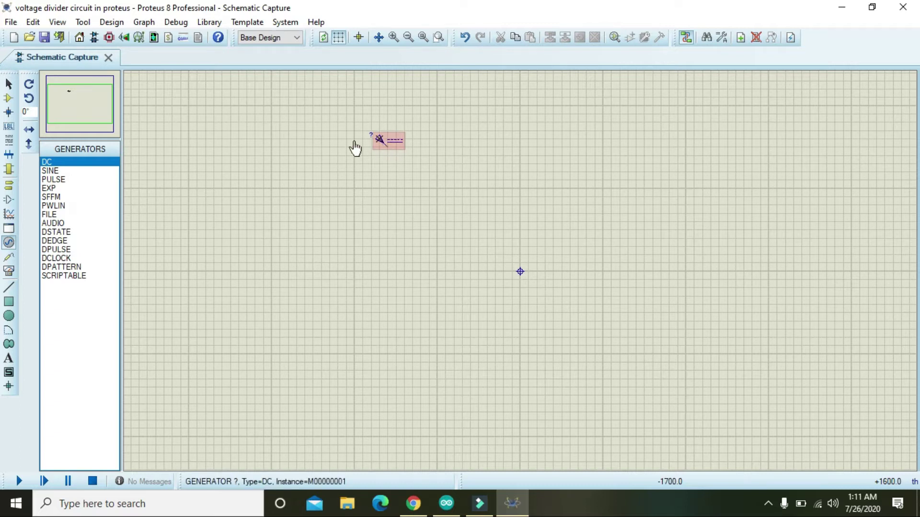
# Step: Search the device library for 10R, filter to 0.6W Metal Film, and choose MINRES10R
pyautogui.click(8, 99)
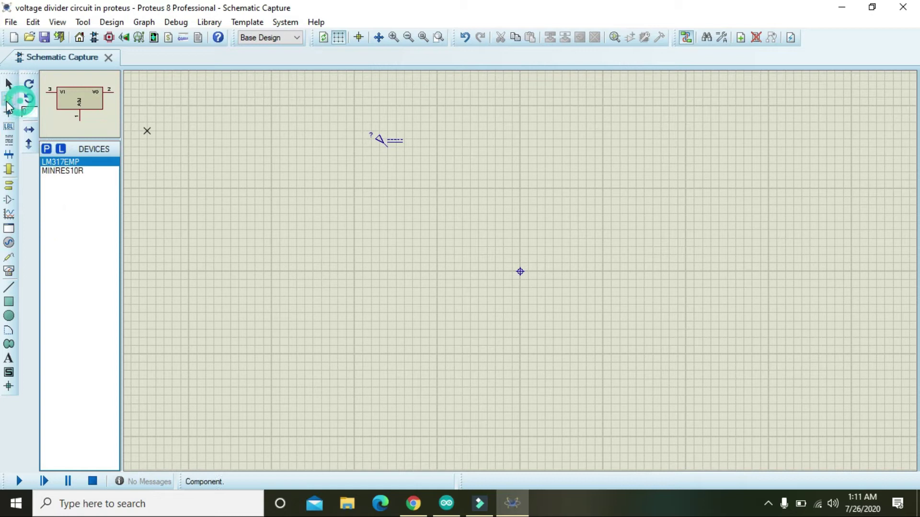
pyautogui.click(45, 149)
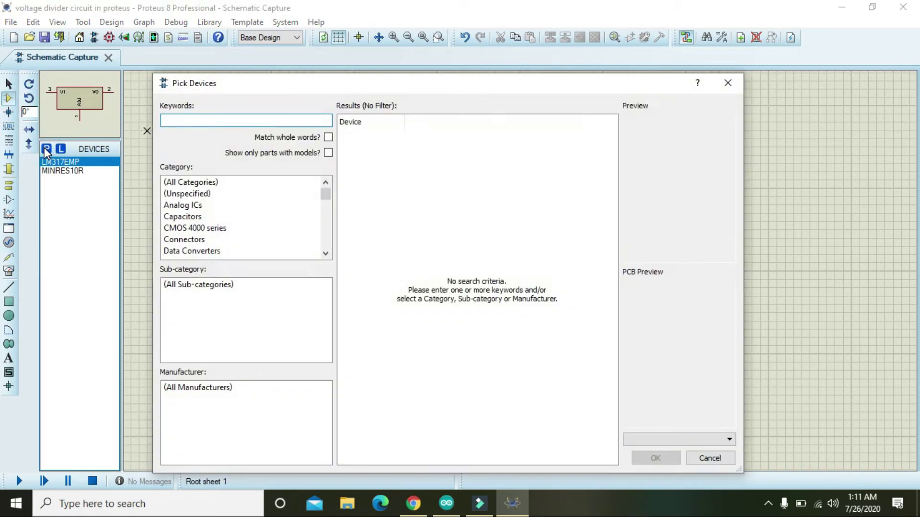
pyautogui.write('10R')
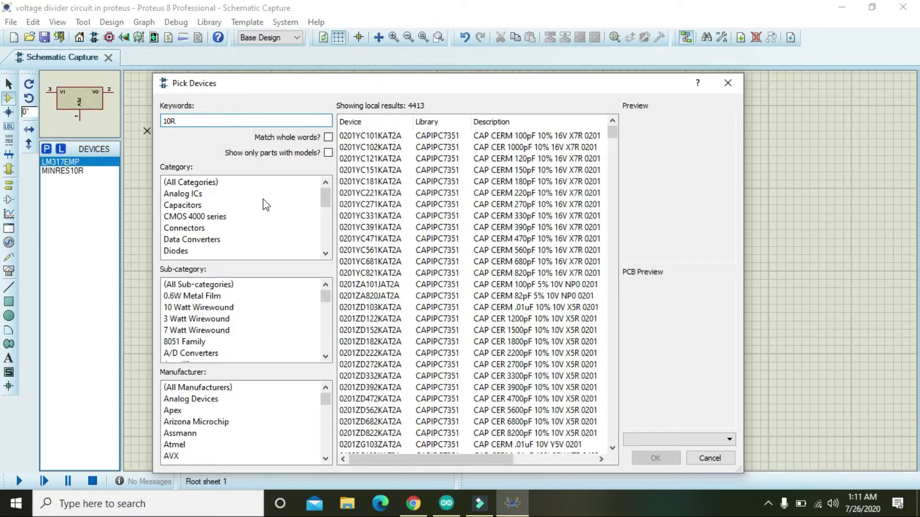
pyautogui.click(190, 296)
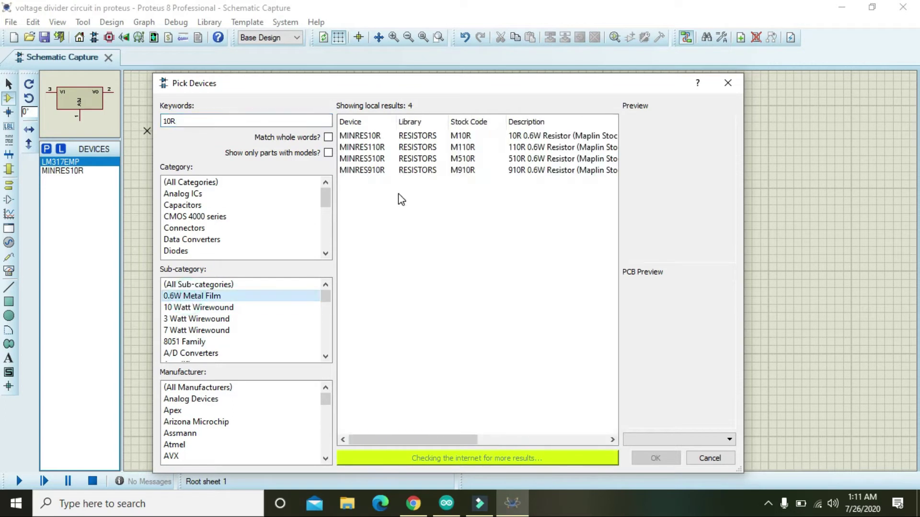
pyautogui.click(404, 138)
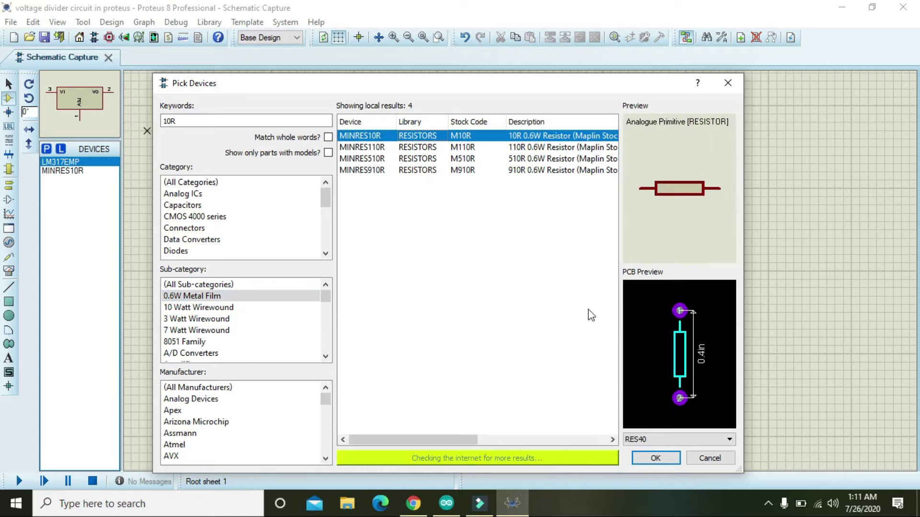
# Step: Place resistor R1, rotate it vertical, and move it directly under the generator
pyautogui.click(656, 458)
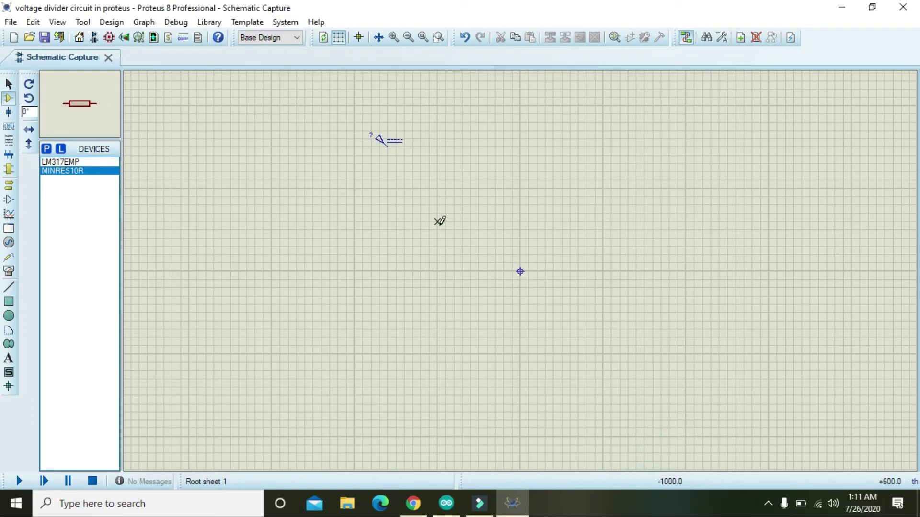
pyautogui.click(400, 197)
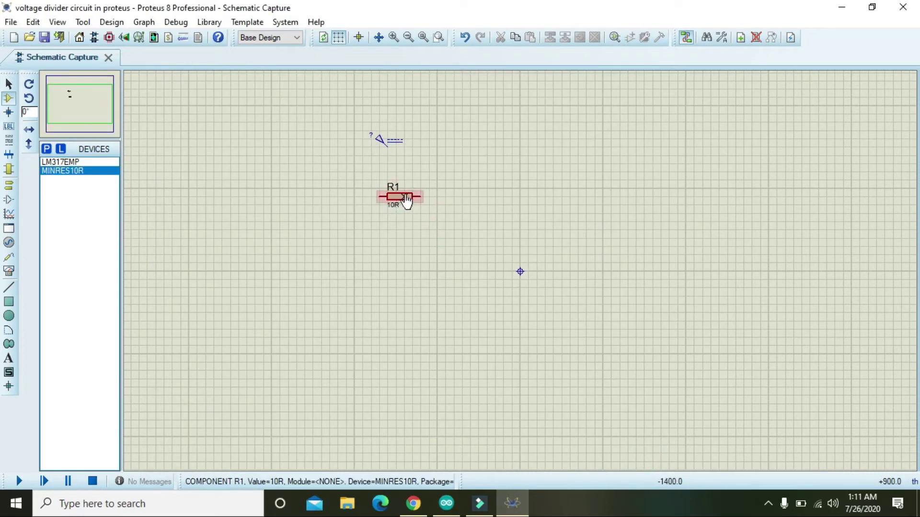
pyautogui.rightClick(408, 200)
pyautogui.click(454, 179)
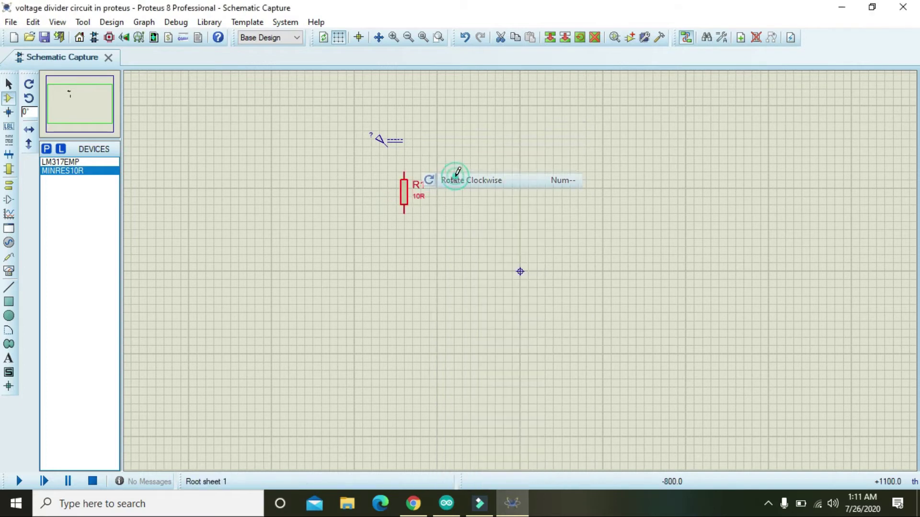
pyautogui.click(404, 187)
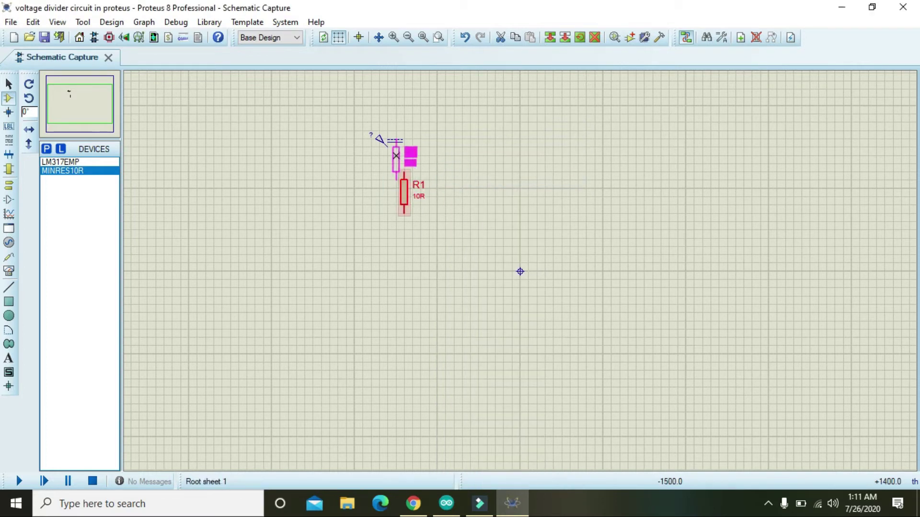
pyautogui.moveTo(387, 146); pyautogui.dragTo(389, 186)
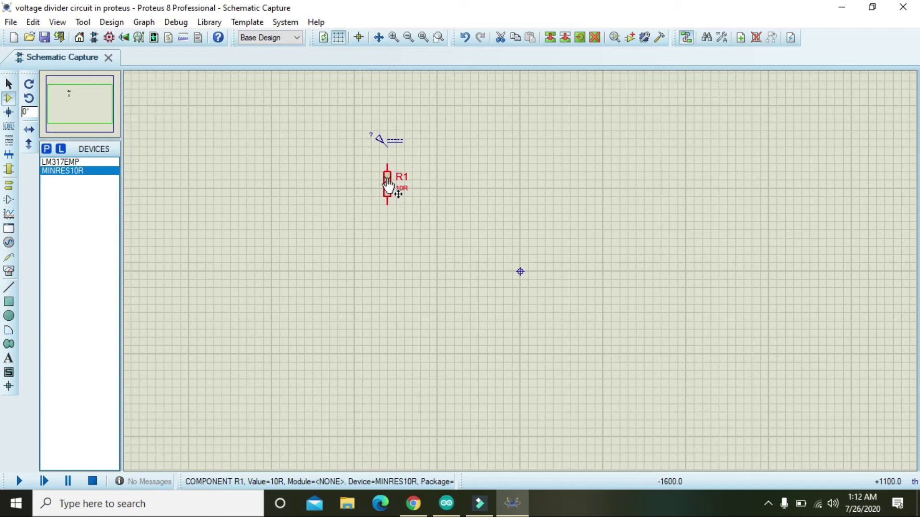
# Step: Copy R1 and paste a duplicate below it, cancelling a misplaced first paste
pyautogui.rightClick(401, 189)
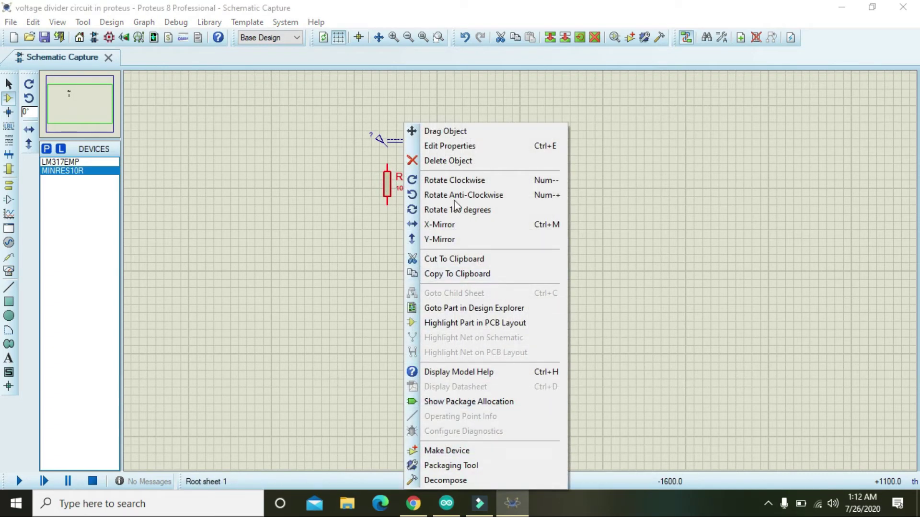
pyautogui.click(458, 274)
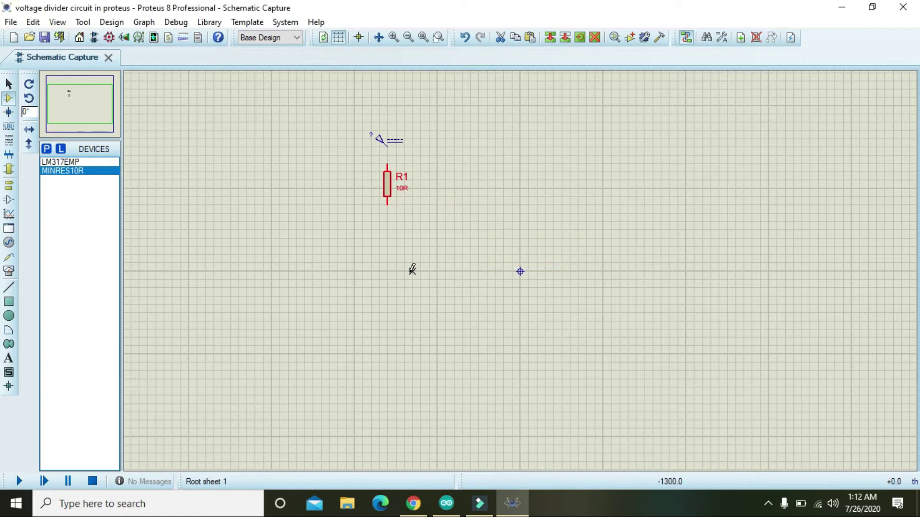
pyautogui.click(410, 271)
pyautogui.rightClick(411, 271)
pyautogui.click(479, 357)
pyautogui.click(386, 268)
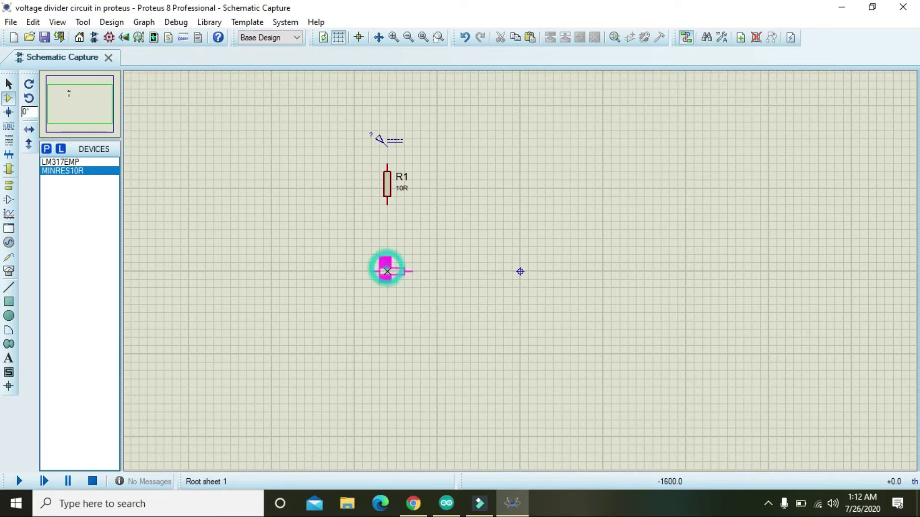
pyautogui.press('Escape')
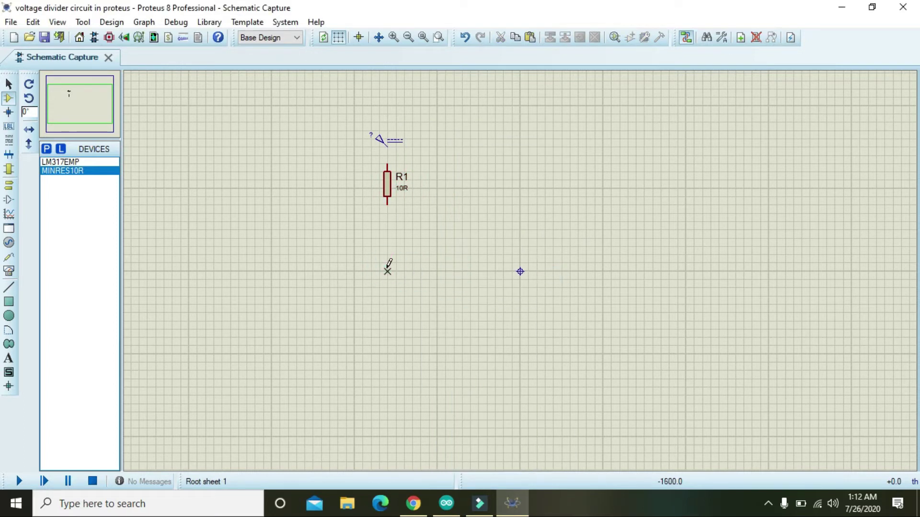
pyautogui.rightClick(388, 268)
pyautogui.click(444, 353)
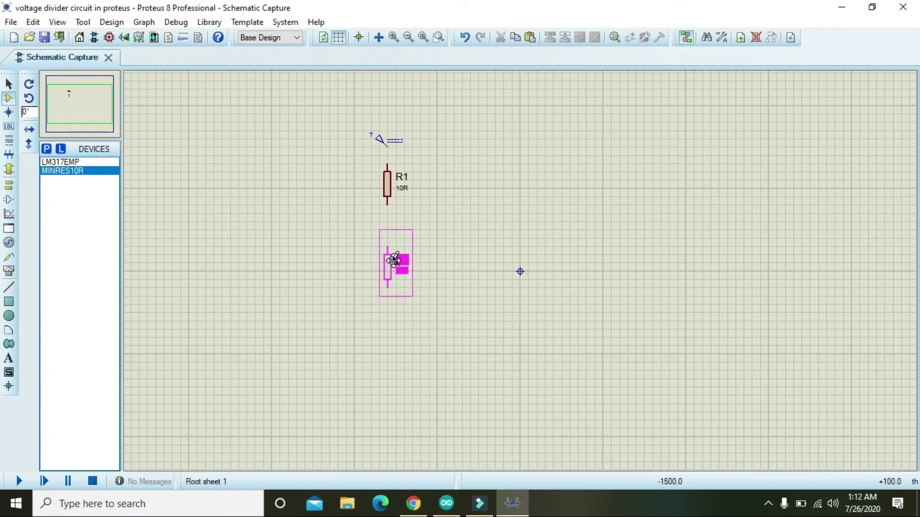
# Step: Drop the copy as R2 below R1, then wire R2 to R1 and R1 to the generator
pyautogui.click(395, 263)
pyautogui.click(387, 247)
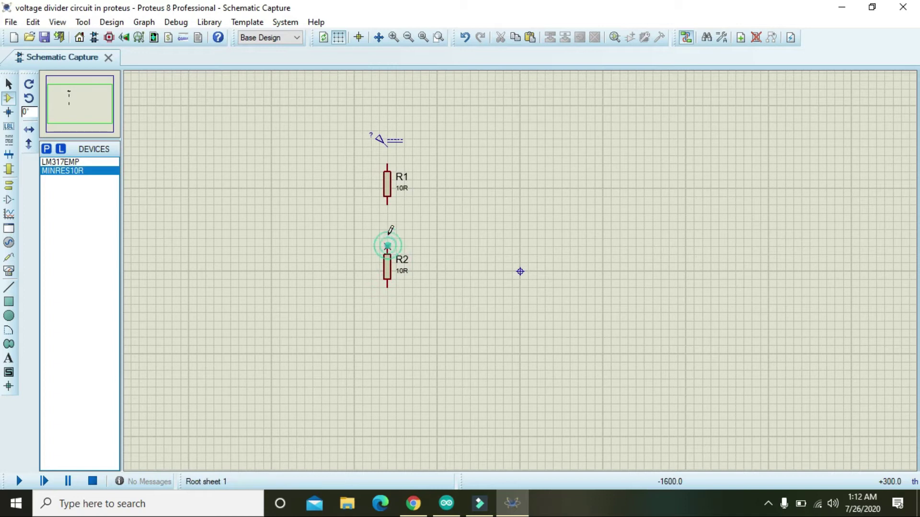
pyautogui.click(387, 203)
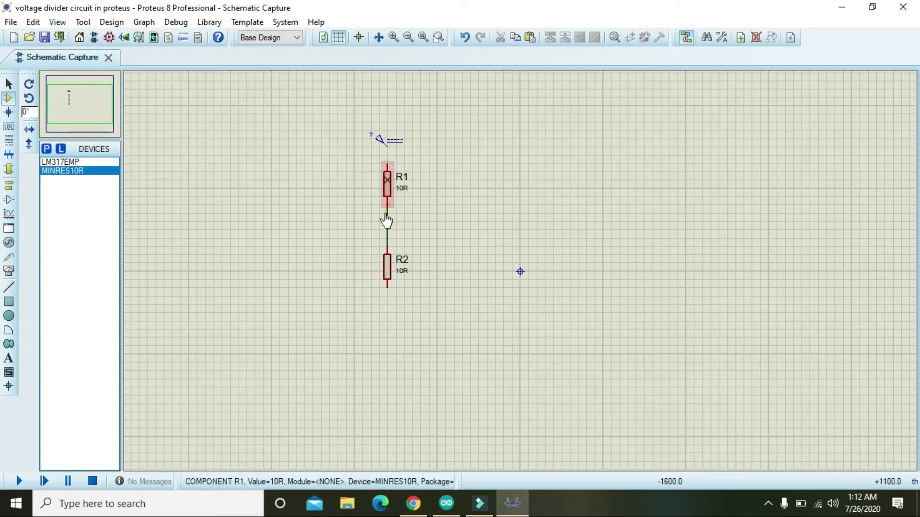
pyautogui.click(387, 163)
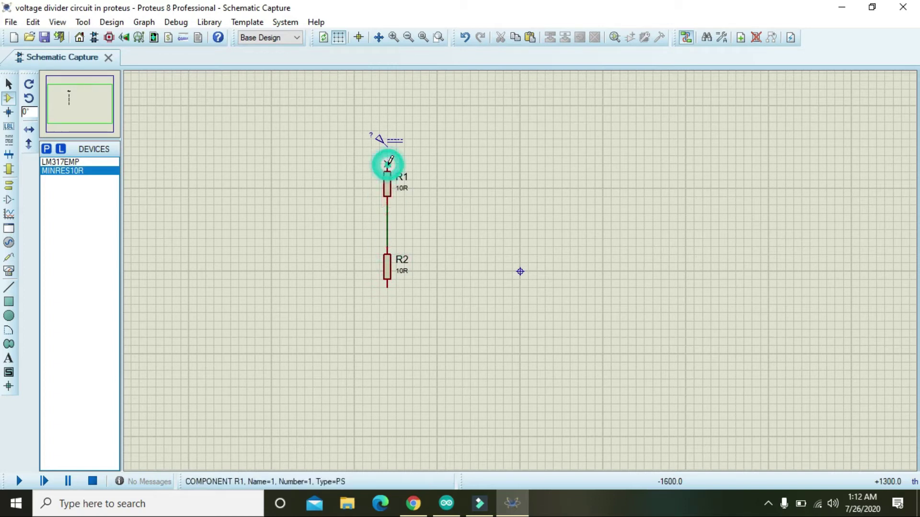
pyautogui.click(387, 145)
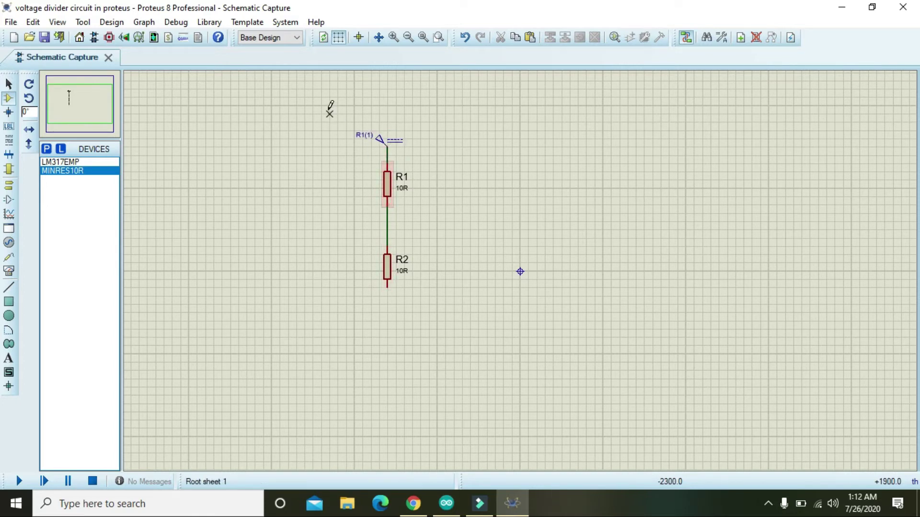
pyautogui.click(394, 39)
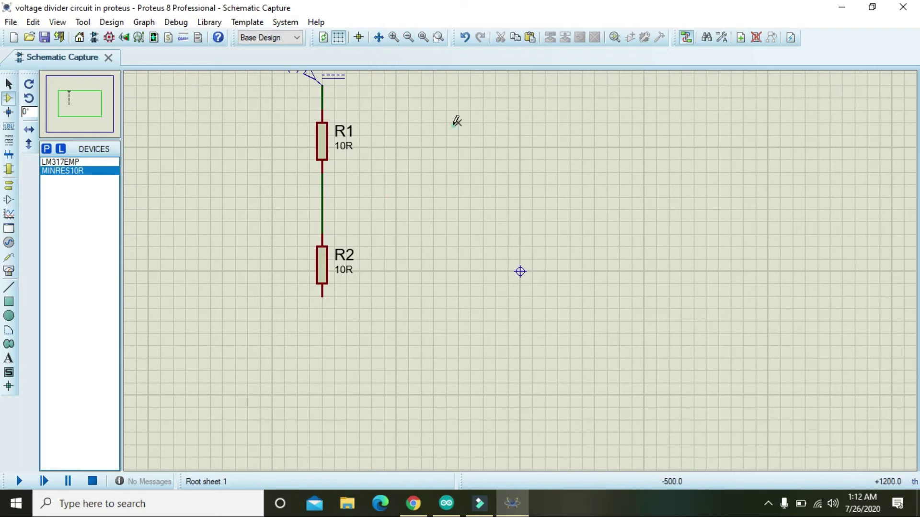
# Step: Place a GROUND terminal below R2 and wire it to R2's lower pin
pyautogui.scroll(2, 455, 118)
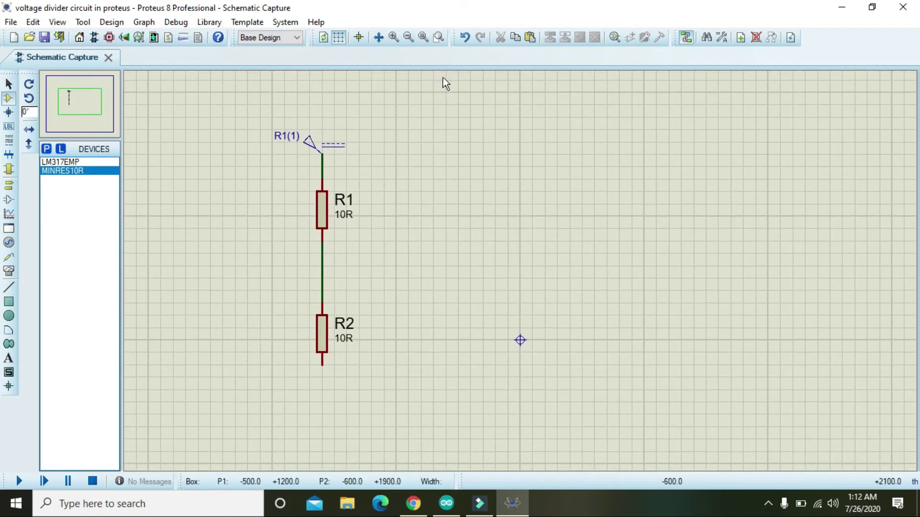
pyautogui.click(9, 185)
pyautogui.click(56, 208)
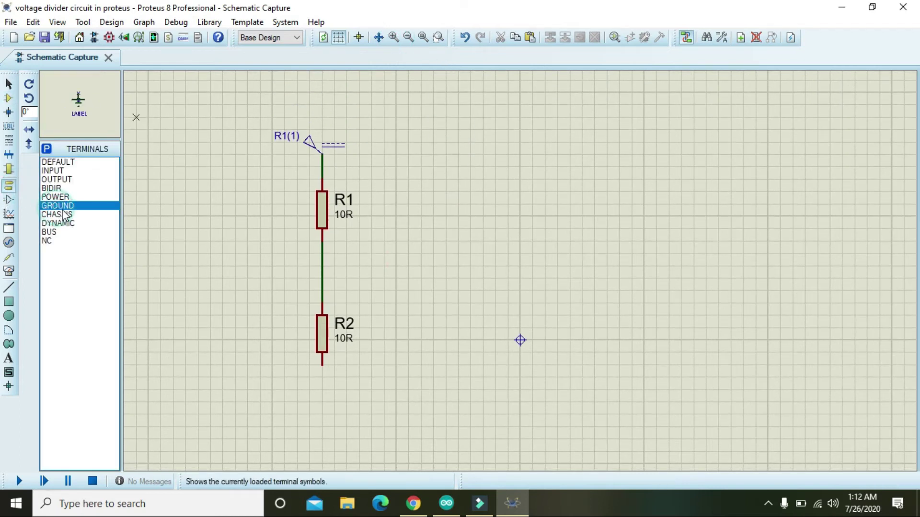
pyautogui.click(322, 427)
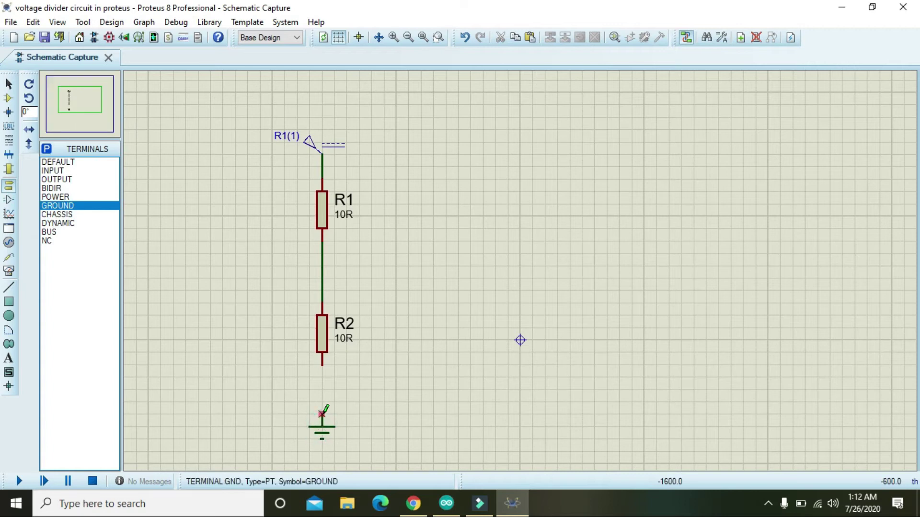
pyautogui.click(322, 415)
pyautogui.click(322, 365)
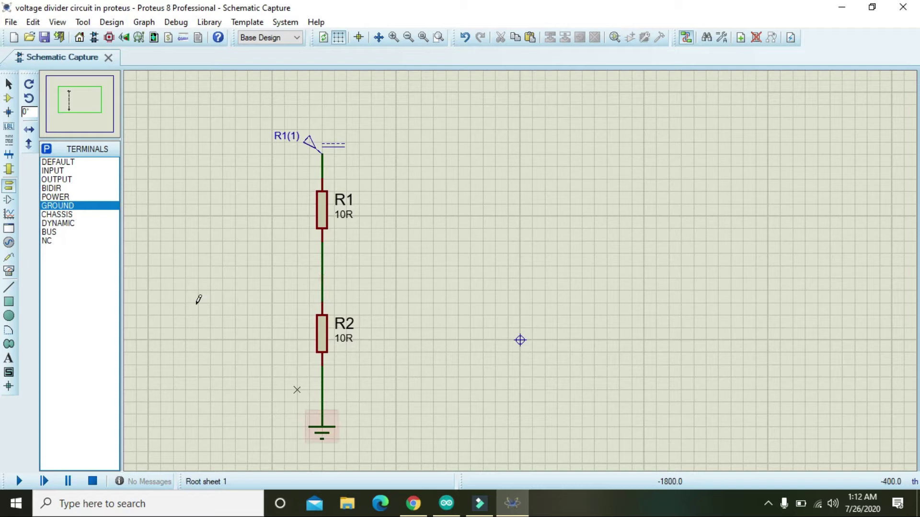
# Step: Place a DC VOLTMETER to the right of R2
pyautogui.click(9, 271)
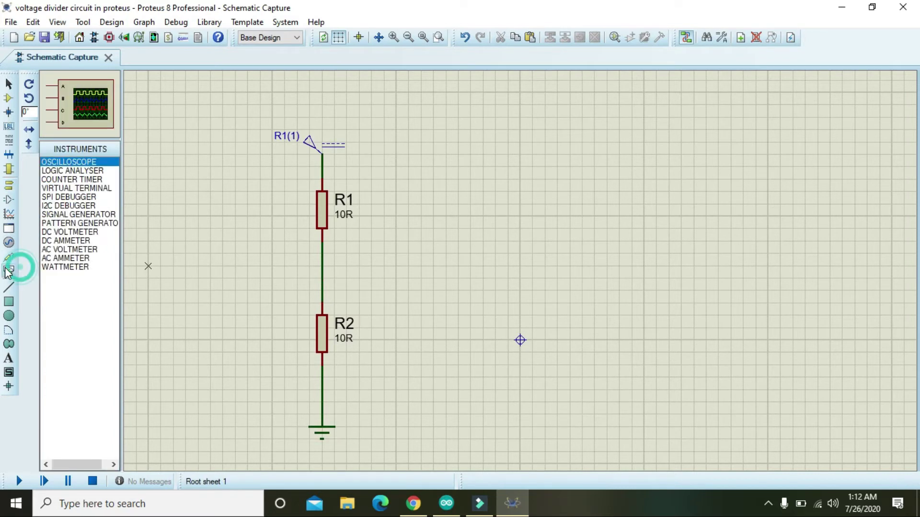
pyautogui.click(72, 233)
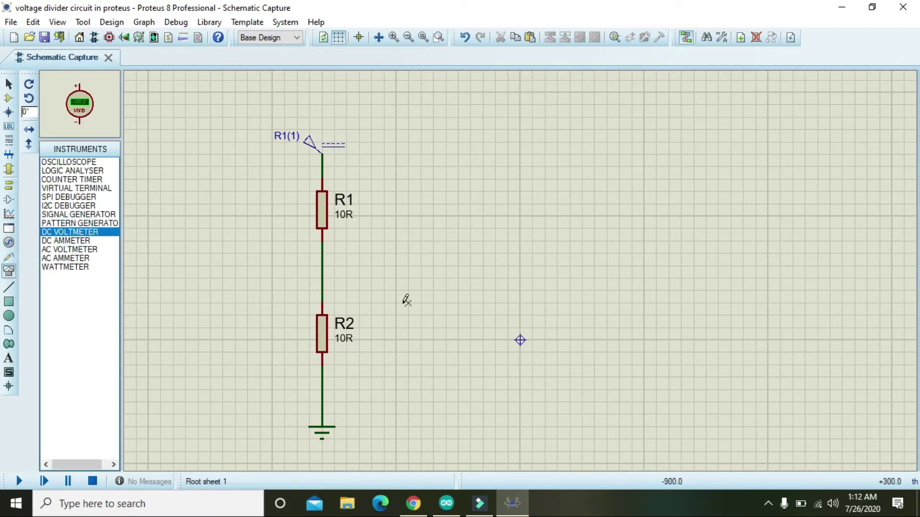
pyautogui.click(530, 325)
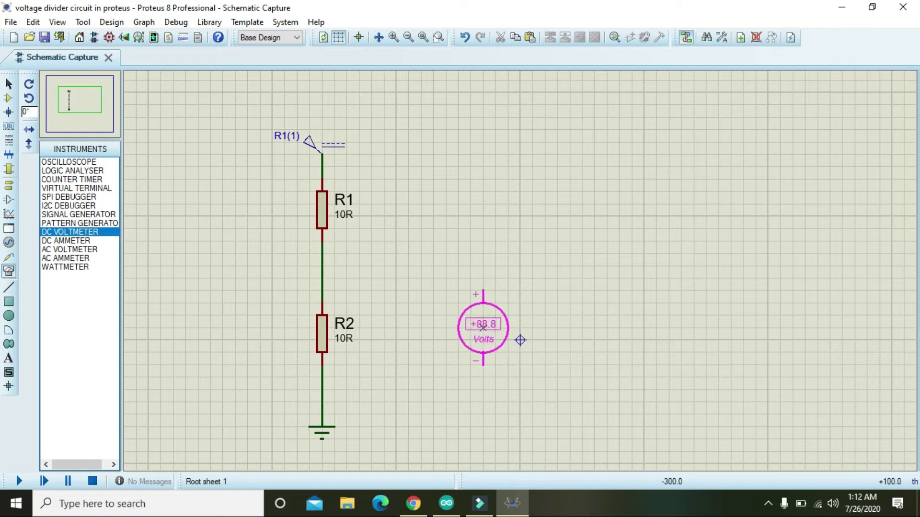
pyautogui.click(483, 326)
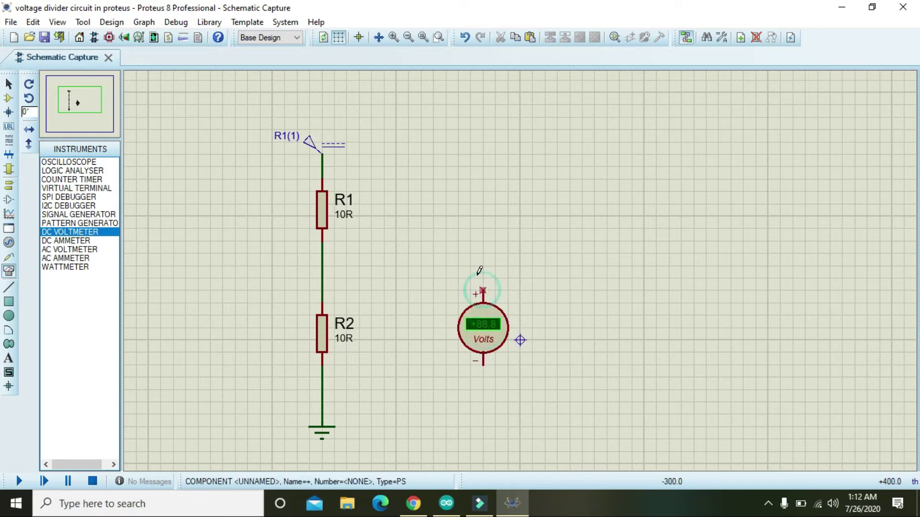
# Step: Wire the voltmeter's + lead to the R1–R2 junction and − lead to the ground wire
pyautogui.click(483, 291)
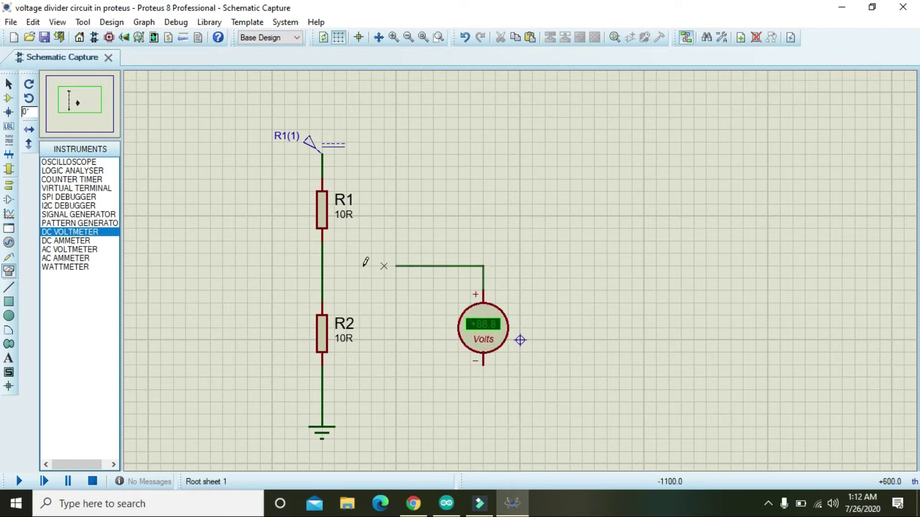
pyautogui.click(322, 265)
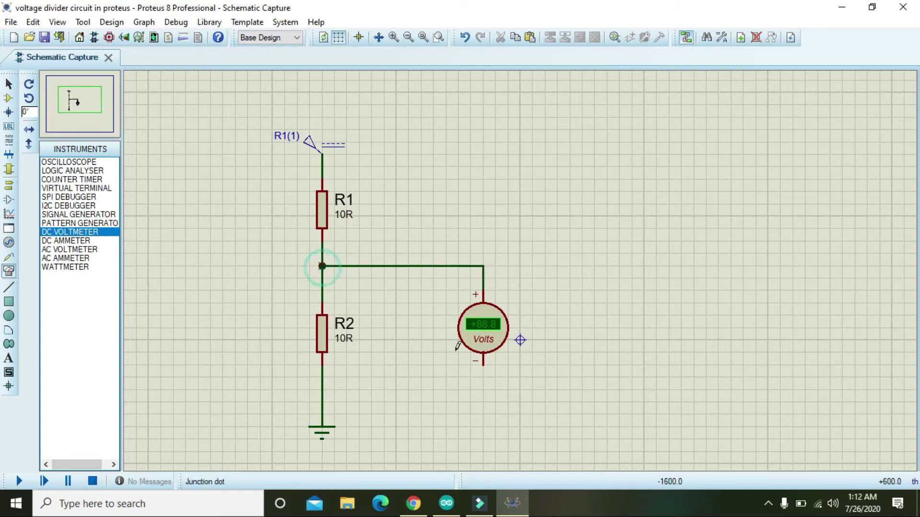
pyautogui.click(482, 364)
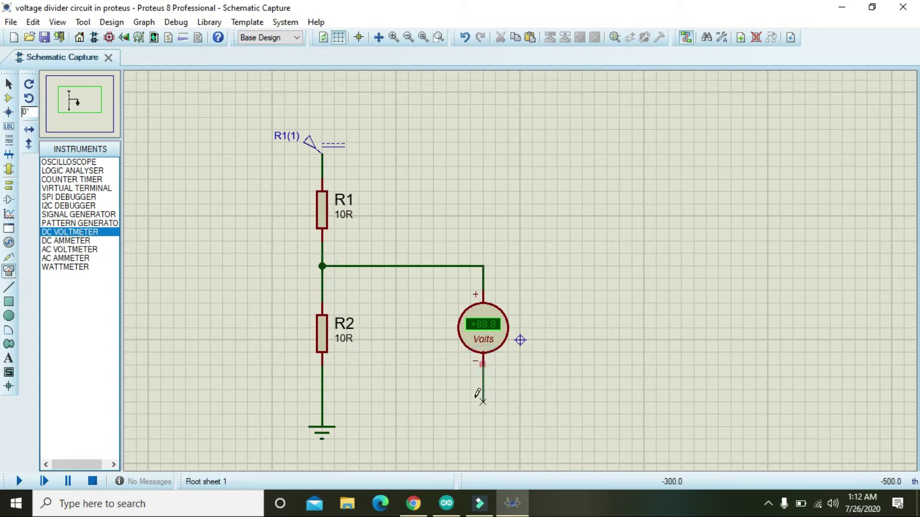
pyautogui.click(323, 401)
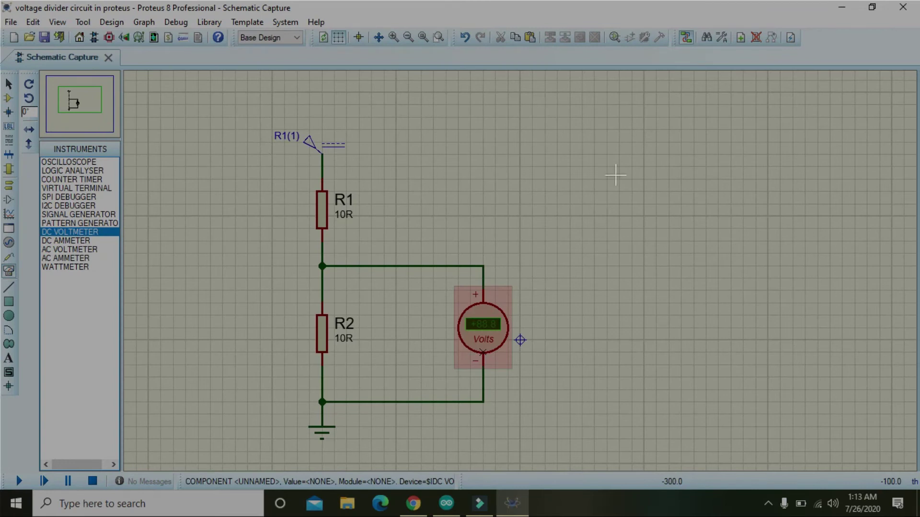
# Step: Mark out an annotation area beside the schematic and handwrite 'Vo ='
pyautogui.moveTo(578, 91)
pyautogui.mouseDown()
pyautogui.moveTo(831, 448)
pyautogui.moveTo(885, 466)
pyautogui.mouseUp()
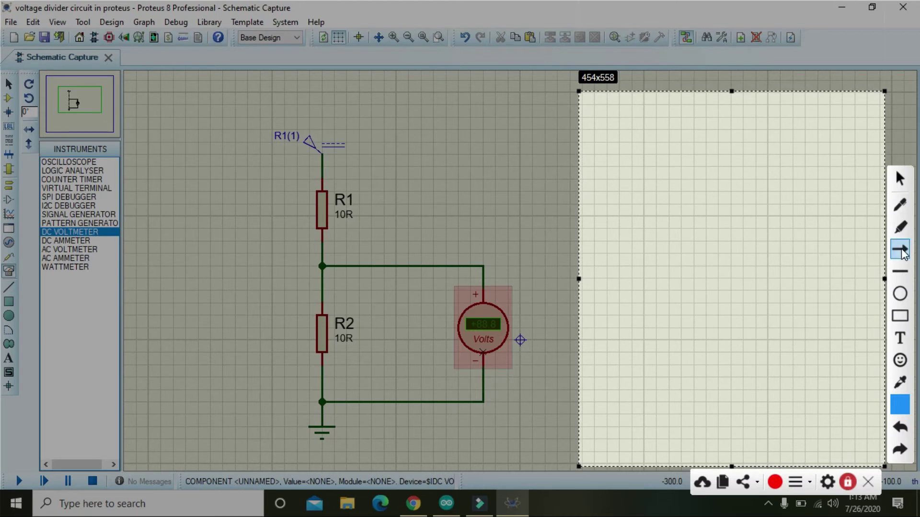
pyautogui.click(904, 209)
pyautogui.click(606, 164)
pyautogui.moveTo(607, 165)
pyautogui.mouseDown()
pyautogui.moveTo(611, 185)
pyautogui.moveTo(616, 151)
pyautogui.moveTo(625, 187)
pyautogui.moveTo(599, 140)
pyautogui.mouseUp()
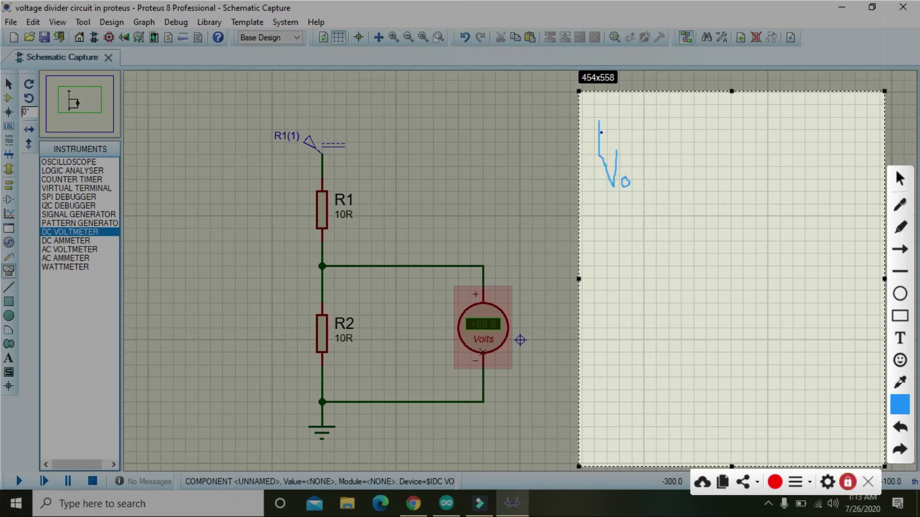
pyautogui.moveTo(653, 174); pyautogui.dragTo(659, 178)
# Step: Handwrite the fraction R2/(R1+R2) followed by × Vin
pyautogui.moveTo(681, 137)
pyautogui.mouseDown()
pyautogui.moveTo(682, 147)
pyautogui.moveTo(707, 145)
pyautogui.mouseUp()
pyautogui.moveTo(664, 157); pyautogui.dragTo(722, 167)
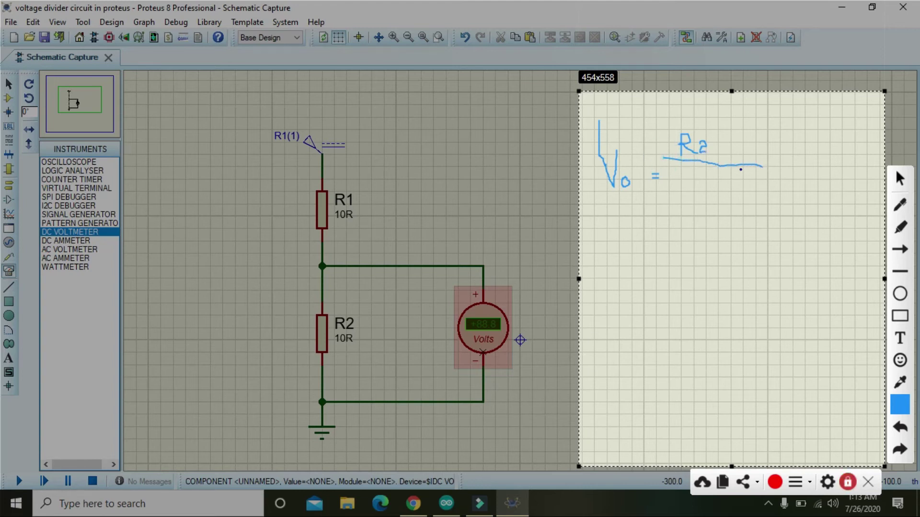
pyautogui.moveTo(667, 179); pyautogui.dragTo(666, 209)
pyautogui.moveTo(666, 174)
pyautogui.mouseDown()
pyautogui.moveTo(679, 184)
pyautogui.moveTo(668, 193)
pyautogui.moveTo(688, 200)
pyautogui.moveTo(713, 191)
pyautogui.moveTo(706, 197)
pyautogui.moveTo(723, 200)
pyautogui.moveTo(730, 178)
pyautogui.mouseUp()
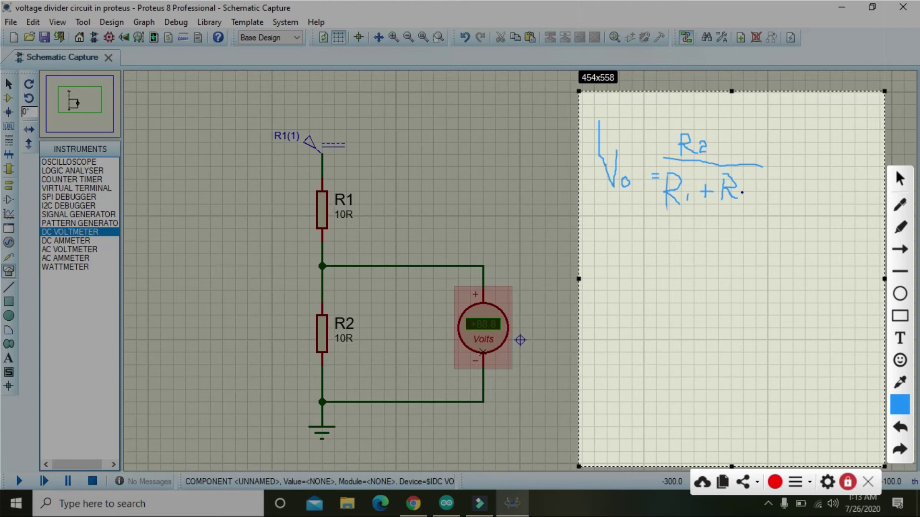
pyautogui.moveTo(741, 193); pyautogui.dragTo(743, 195)
pyautogui.moveTo(789, 152)
pyautogui.mouseDown()
pyautogui.moveTo(776, 165)
pyautogui.moveTo(790, 165)
pyautogui.mouseUp()
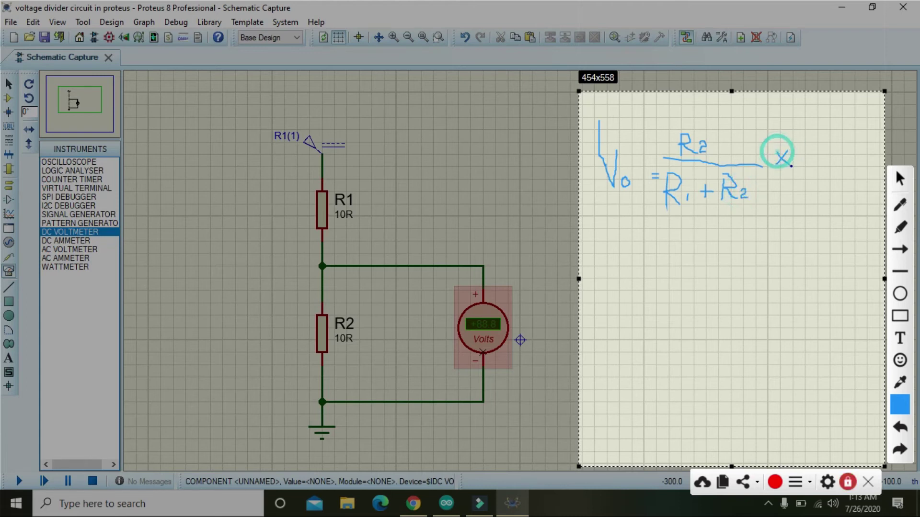
pyautogui.moveTo(803, 132)
pyautogui.mouseDown()
pyautogui.moveTo(820, 155)
pyautogui.moveTo(826, 139)
pyautogui.moveTo(834, 163)
pyautogui.moveTo(847, 155)
pyautogui.moveTo(848, 162)
pyautogui.mouseUp()
pyautogui.click(834, 152)
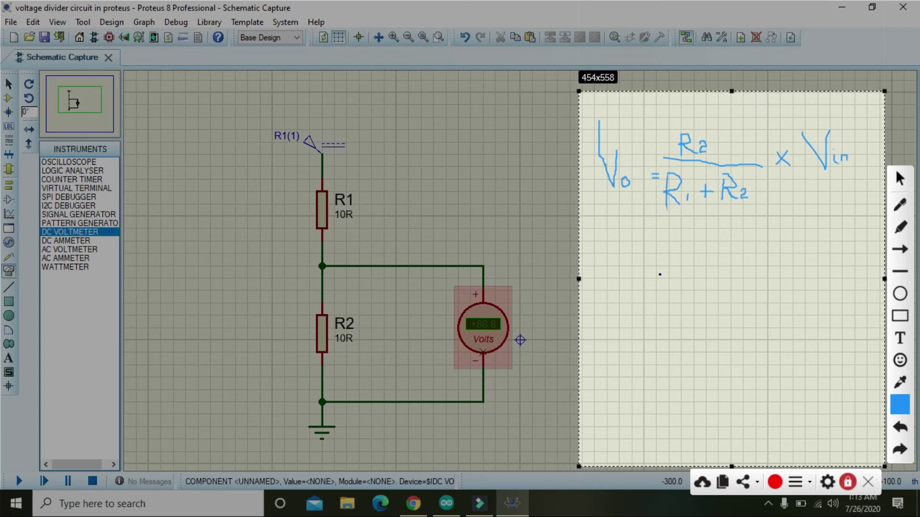
# Step: Handwrite the substitution '= 10/20 × 5' below the formula
pyautogui.moveTo(651, 254); pyautogui.dragTo(658, 258)
pyautogui.moveTo(692, 226)
pyautogui.mouseDown()
pyautogui.moveTo(693, 236)
pyautogui.moveTo(718, 240)
pyautogui.moveTo(718, 226)
pyautogui.moveTo(692, 237)
pyautogui.moveTo(738, 260)
pyautogui.moveTo(771, 254)
pyautogui.mouseUp()
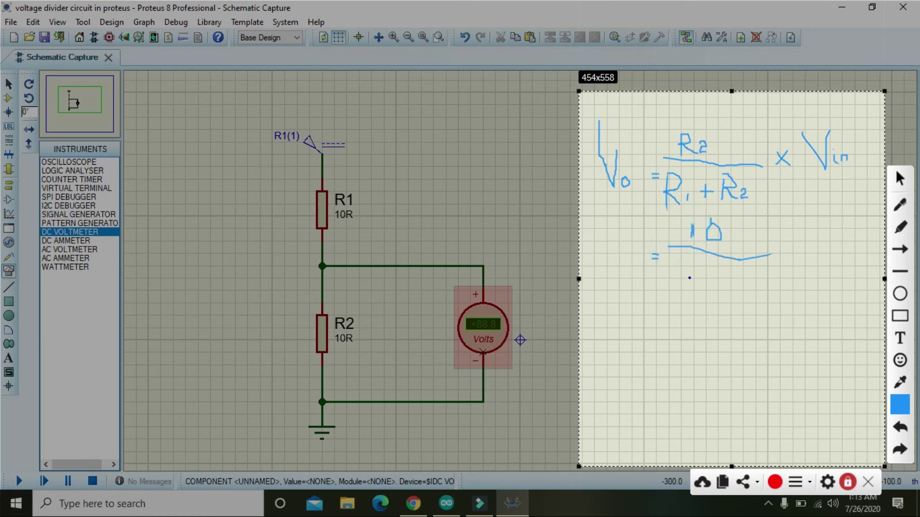
pyautogui.moveTo(689, 273)
pyautogui.mouseDown()
pyautogui.moveTo(703, 272)
pyautogui.moveTo(699, 287)
pyautogui.moveTo(722, 286)
pyautogui.moveTo(721, 269)
pyautogui.mouseUp()
pyautogui.moveTo(788, 235); pyautogui.dragTo(795, 254)
pyautogui.moveTo(831, 219)
pyautogui.mouseDown()
pyautogui.moveTo(818, 235)
pyautogui.moveTo(832, 236)
pyautogui.moveTo(814, 244)
pyautogui.mouseUp()
# Step: Simplify by hand to '= 1/2 × 5 = 2.5V'
pyautogui.moveTo(653, 329); pyautogui.dragTo(662, 335)
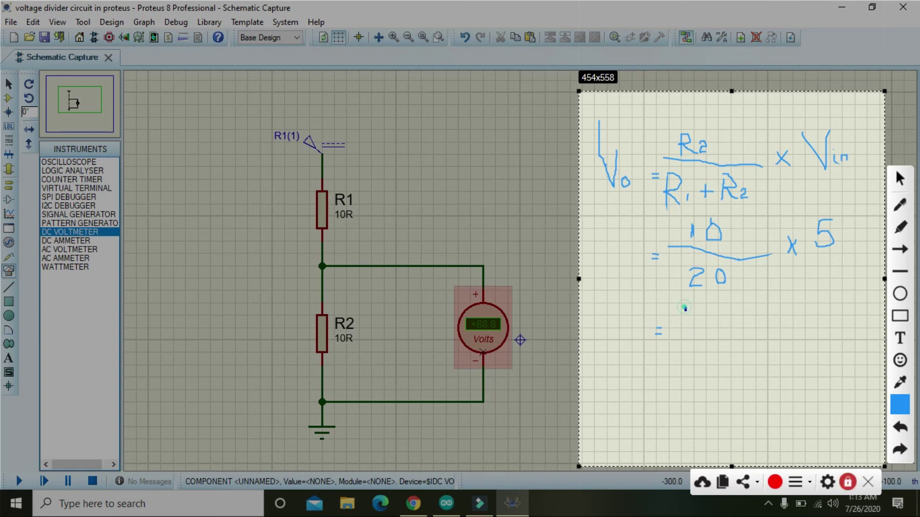
pyautogui.moveTo(685, 308)
pyautogui.mouseDown()
pyautogui.moveTo(679, 327)
pyautogui.moveTo(695, 331)
pyautogui.moveTo(682, 343)
pyautogui.moveTo(729, 309)
pyautogui.mouseUp()
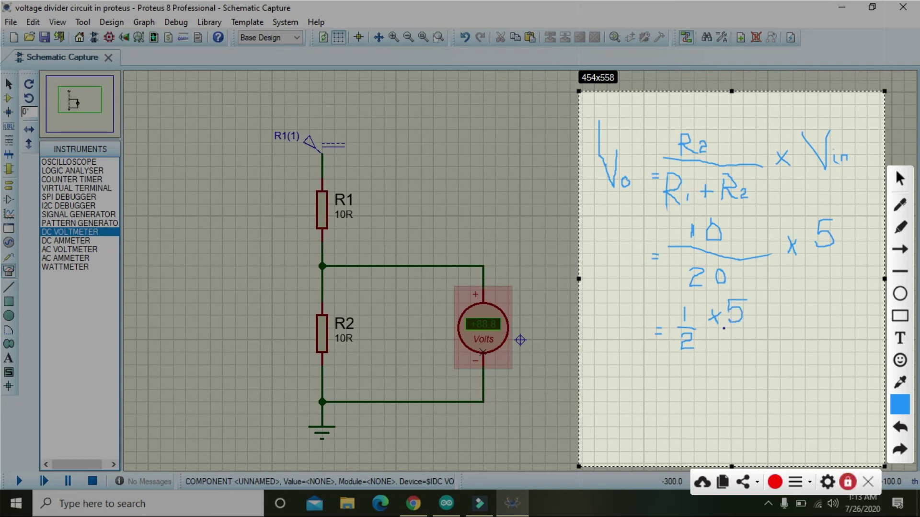
pyautogui.moveTo(661, 387)
pyautogui.mouseDown()
pyautogui.moveTo(676, 392)
pyautogui.moveTo(694, 371)
pyautogui.moveTo(688, 384)
pyautogui.mouseUp()
pyautogui.click(707, 388)
pyautogui.click(712, 389)
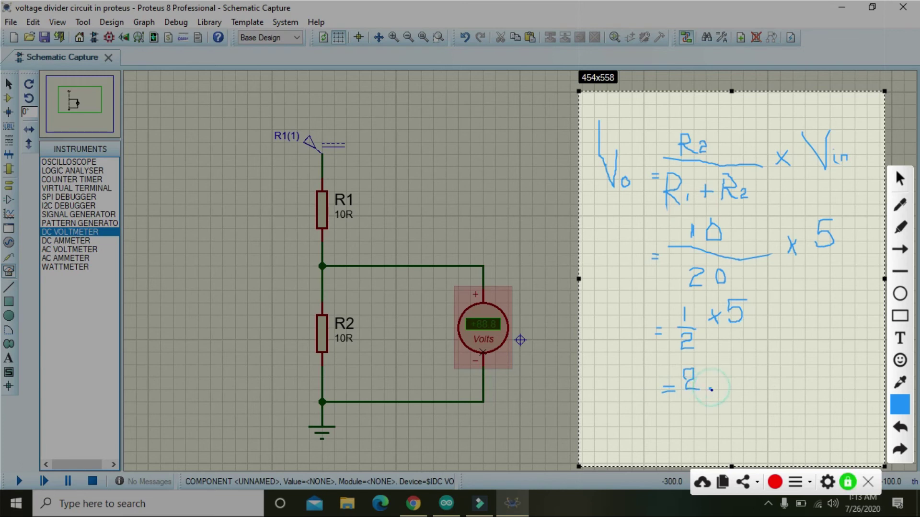
pyautogui.moveTo(736, 365)
pyautogui.mouseDown()
pyautogui.moveTo(725, 365)
pyautogui.moveTo(758, 380)
pyautogui.mouseUp()
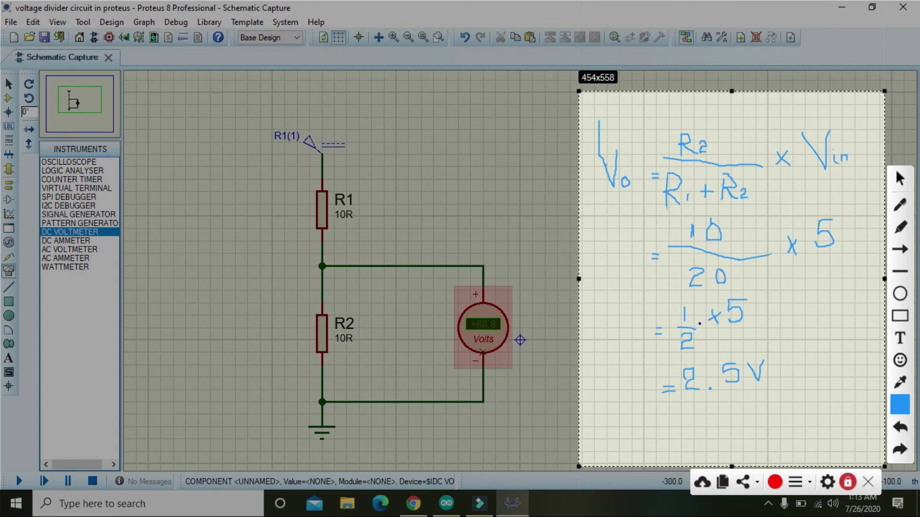
# Step: Close the annotation overlay and run the simulation briefly, stopping after the meter reads +5.00 V
pyautogui.press('Escape')
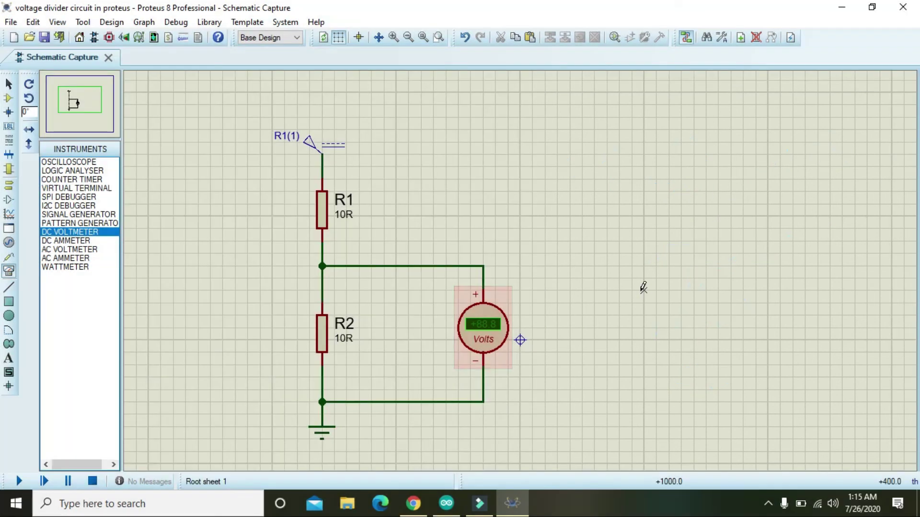
pyautogui.click(19, 480)
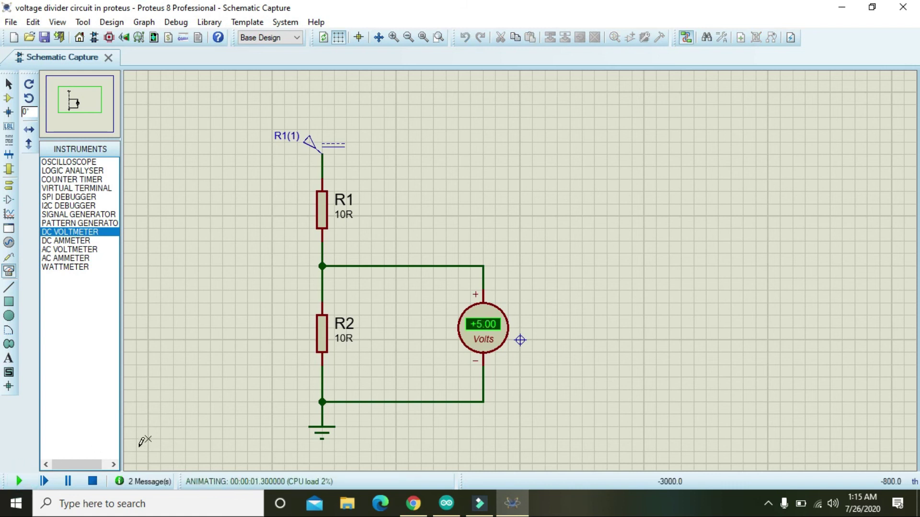
pyautogui.click(93, 481)
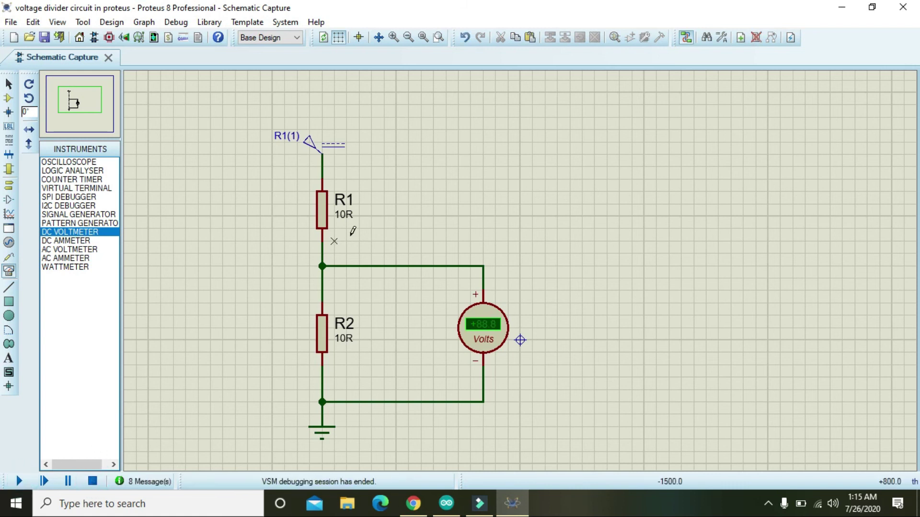
# Step: Change the R1(1) generator voltage from 10 to 5 and rerun the simulation to get +2.50 V
pyautogui.doubleClick(311, 143)
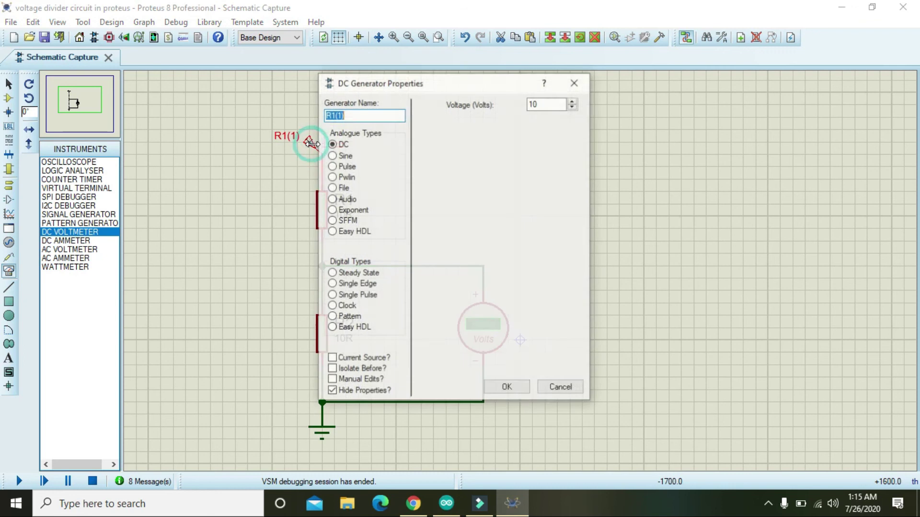
pyautogui.doubleClick(544, 104)
pyautogui.write('5')
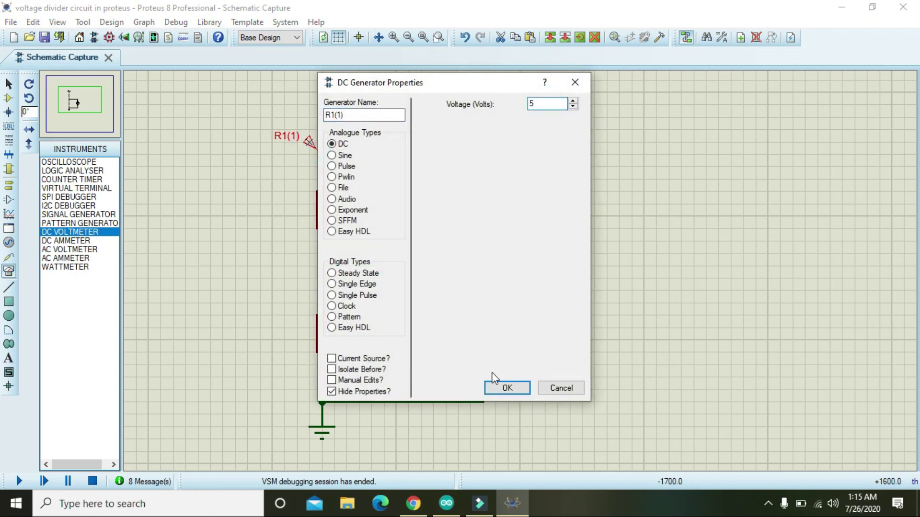
pyautogui.click(506, 388)
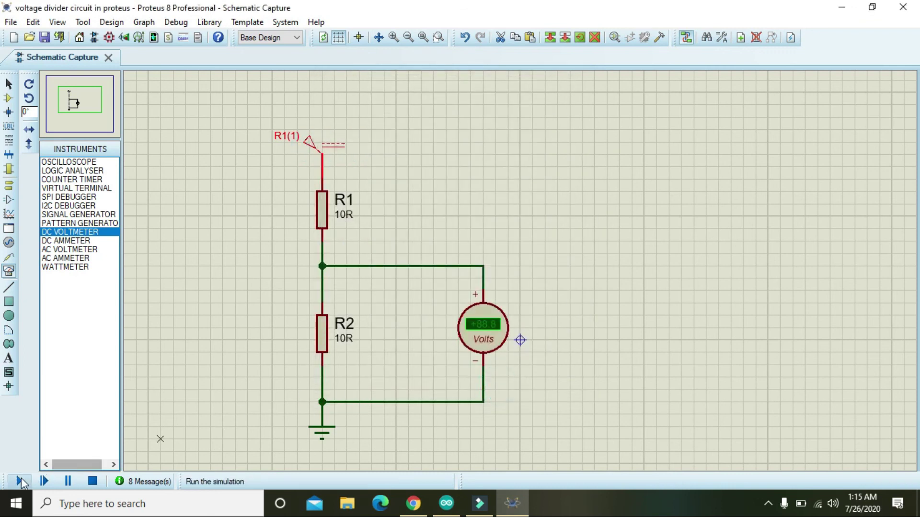
pyautogui.click(19, 480)
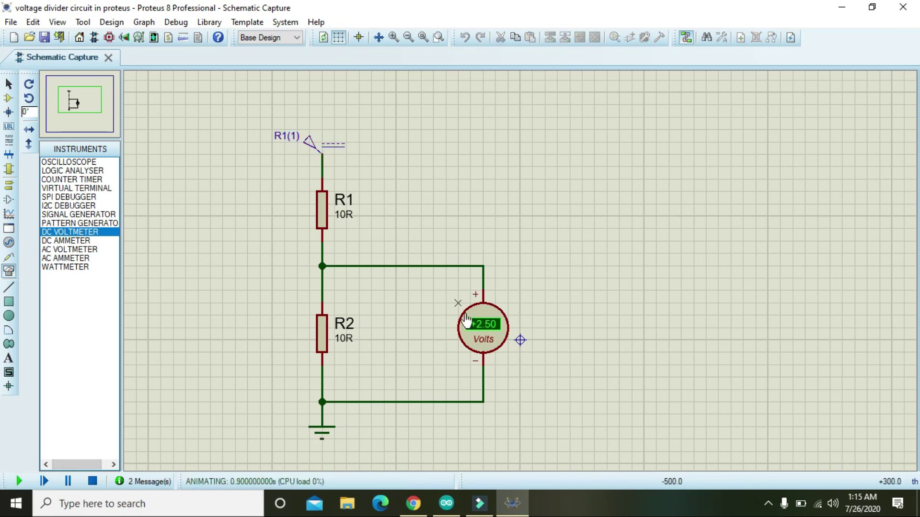